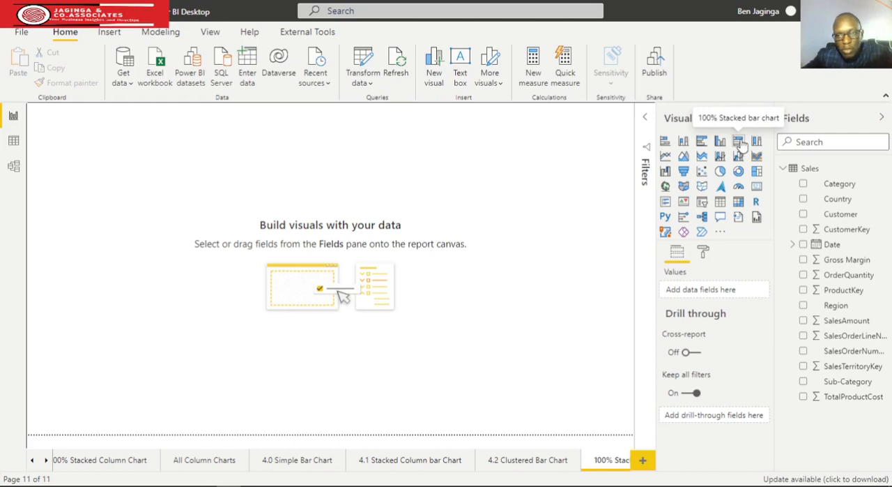
# Add a 100% stacked bar chart near the report page's upper-left corner with Country as its axis
pyautogui.click(739, 143)
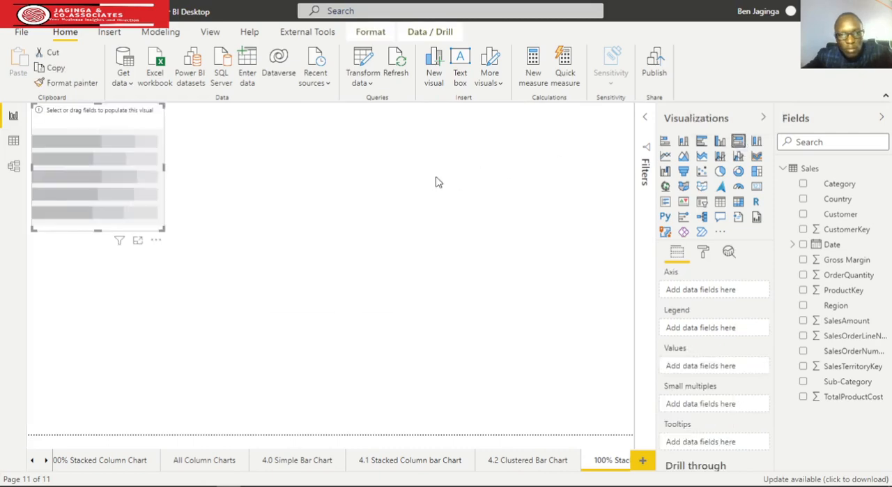
pyautogui.moveTo(149, 160); pyautogui.dragTo(193, 181)
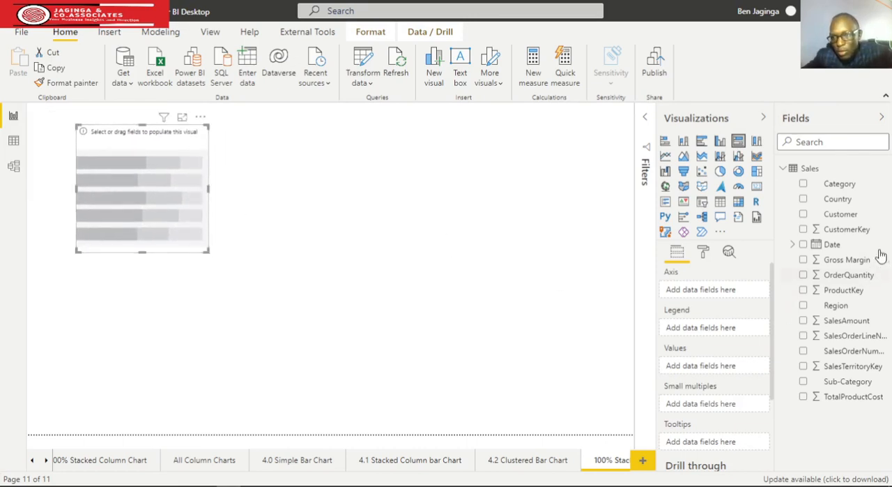
pyautogui.moveTo(834, 237); pyautogui.dragTo(679, 300)
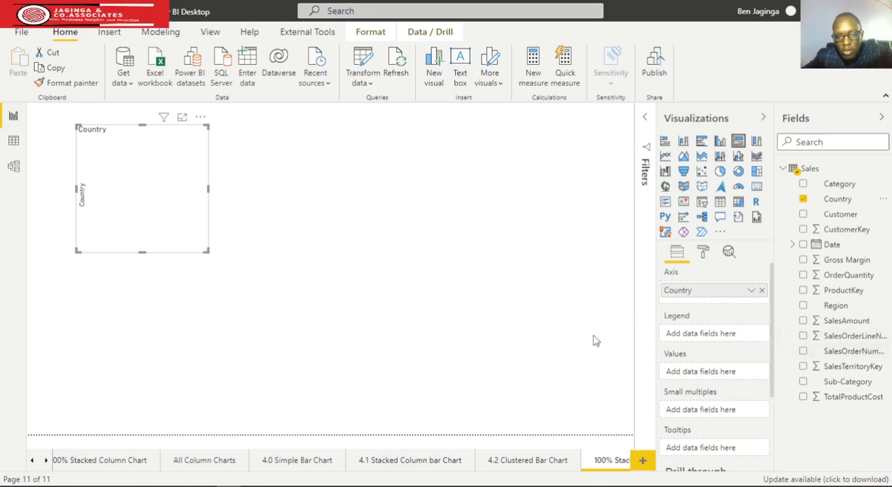
# Split the chart by Date in the legend, using the Date Hierarchy instead of individual dates
pyautogui.moveTo(831, 245); pyautogui.dragTo(736, 349)
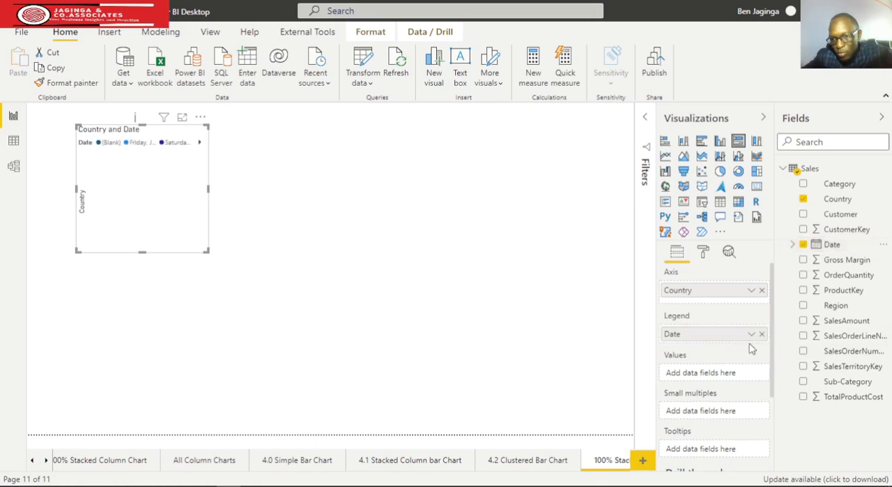
pyautogui.click(752, 336)
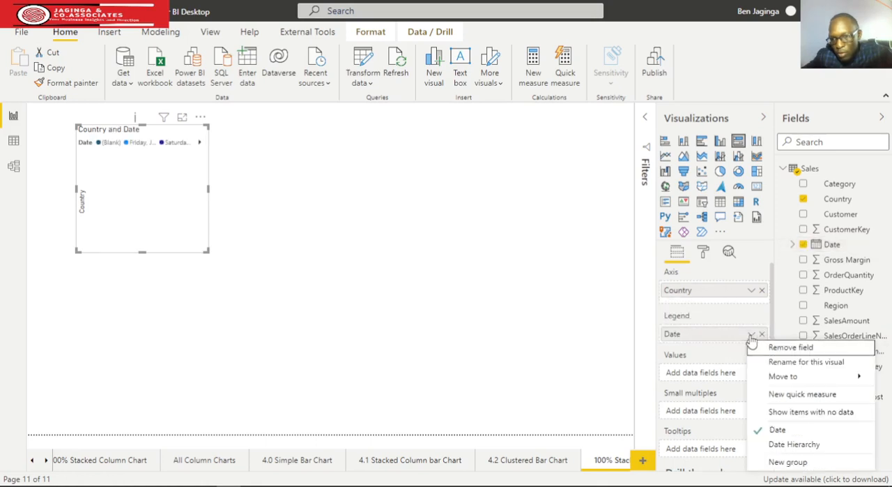
pyautogui.click(795, 446)
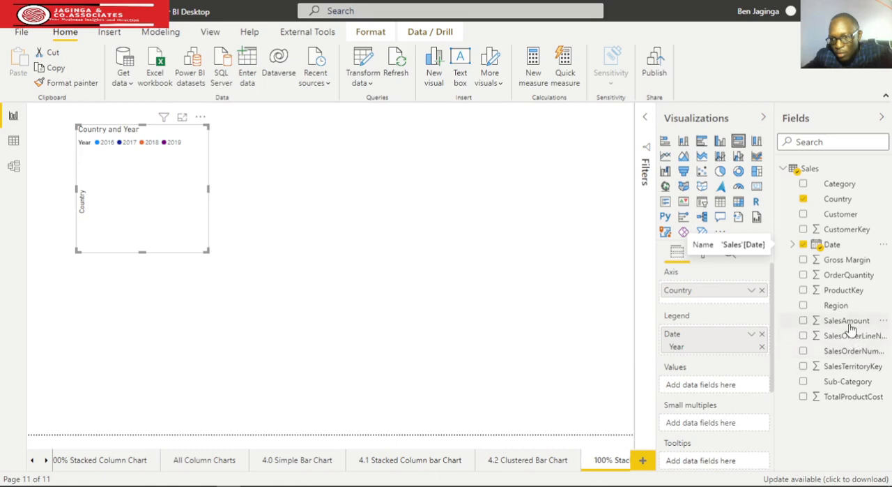
# Add SalesAmount as the chart's values and enlarge the chart in width and height
pyautogui.moveTo(849, 325); pyautogui.dragTo(671, 392)
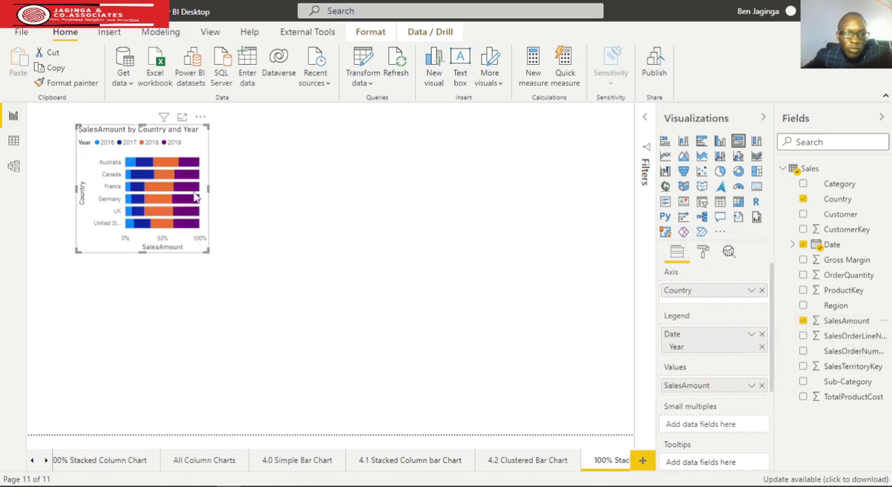
pyautogui.moveTo(207, 189); pyautogui.dragTo(403, 224)
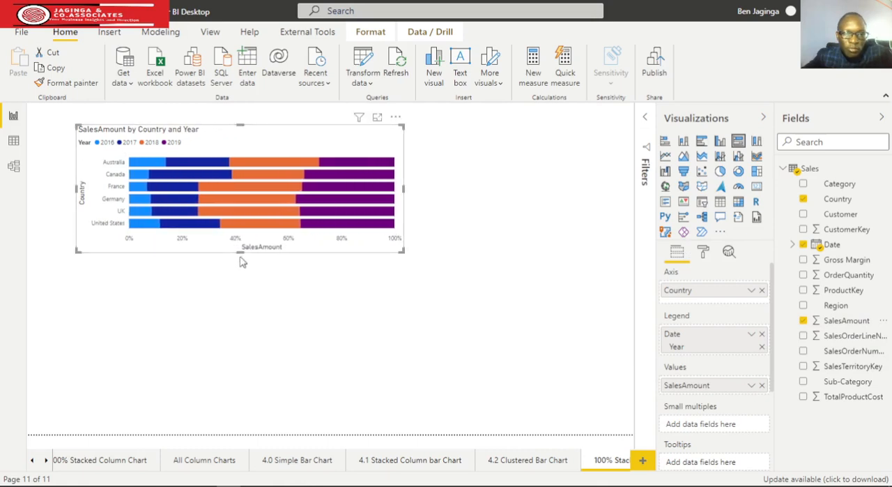
pyautogui.moveTo(241, 253); pyautogui.dragTo(246, 273)
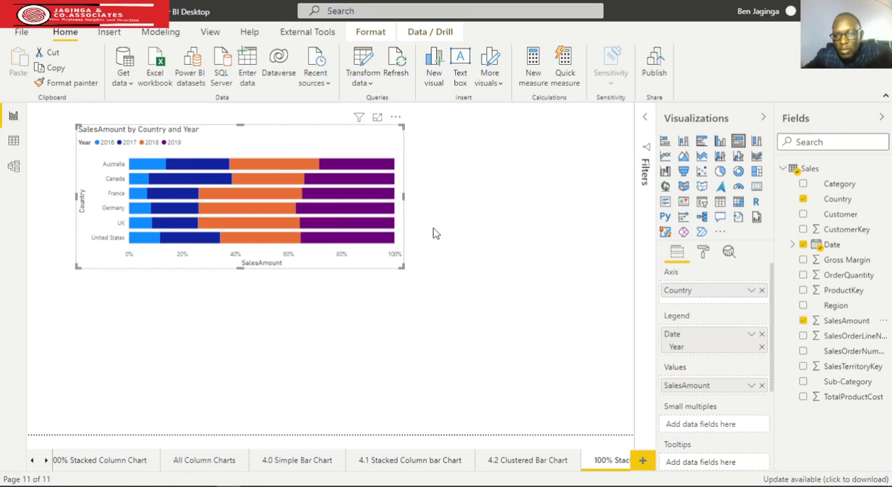
# Remove Date from the legend and add TotalProductCost and Gross Margin to the values alongside SalesAmount
pyautogui.click(762, 335)
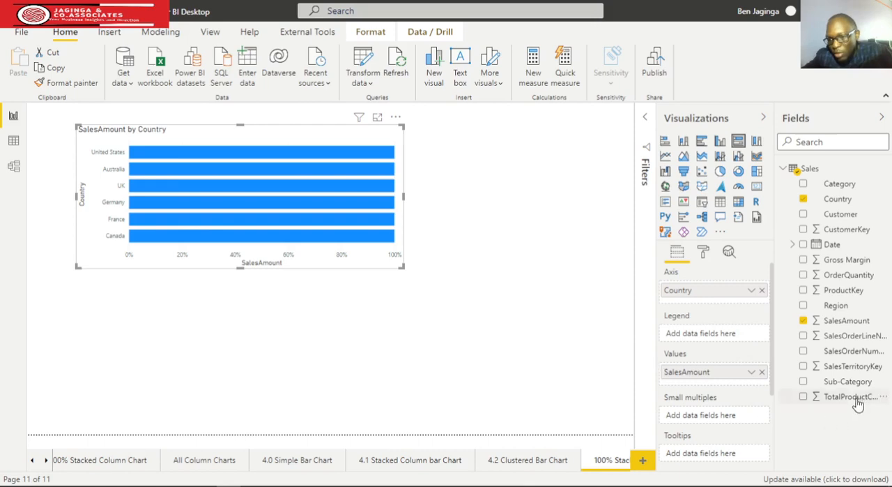
pyautogui.moveTo(851, 397); pyautogui.dragTo(718, 368)
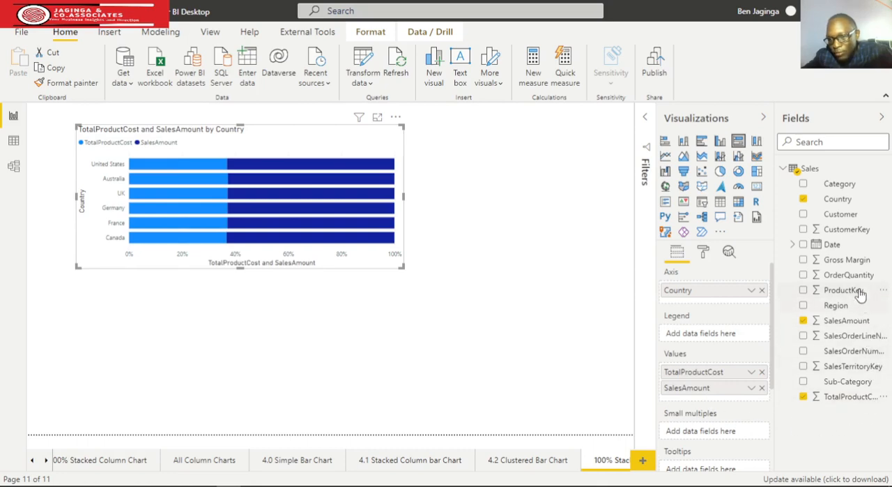
pyautogui.moveTo(842, 269); pyautogui.dragTo(742, 407)
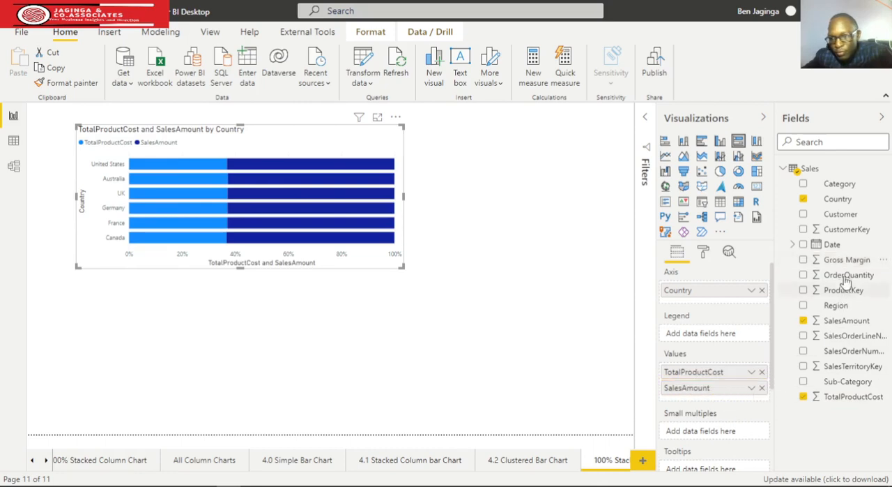
pyautogui.moveTo(830, 267); pyautogui.dragTo(722, 404)
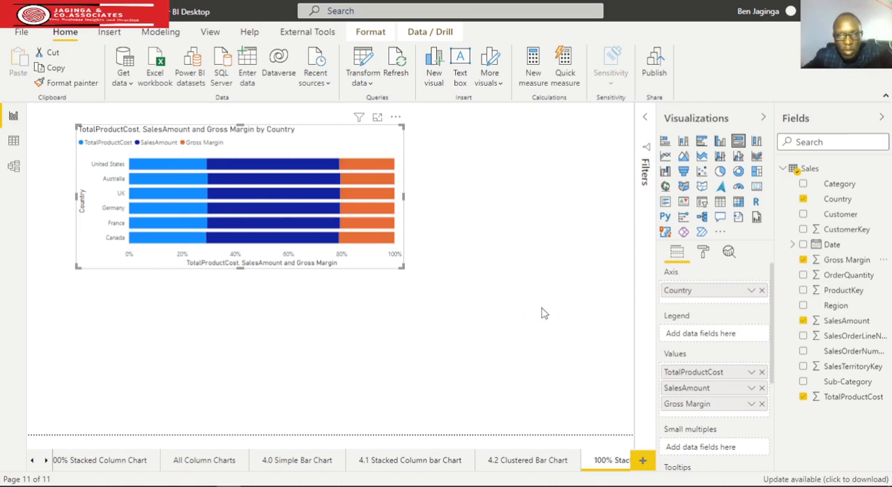
# Turn on the chart's data labels and widen the chart slightly
pyautogui.click(703, 255)
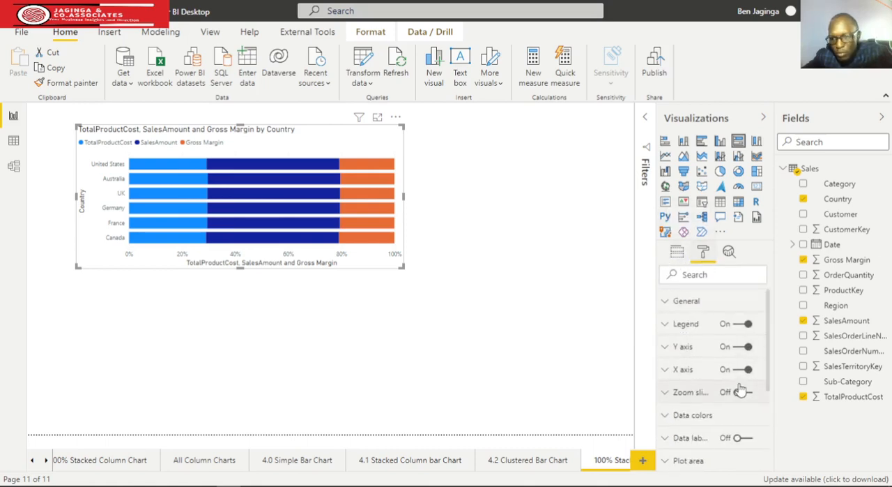
pyautogui.click(750, 441)
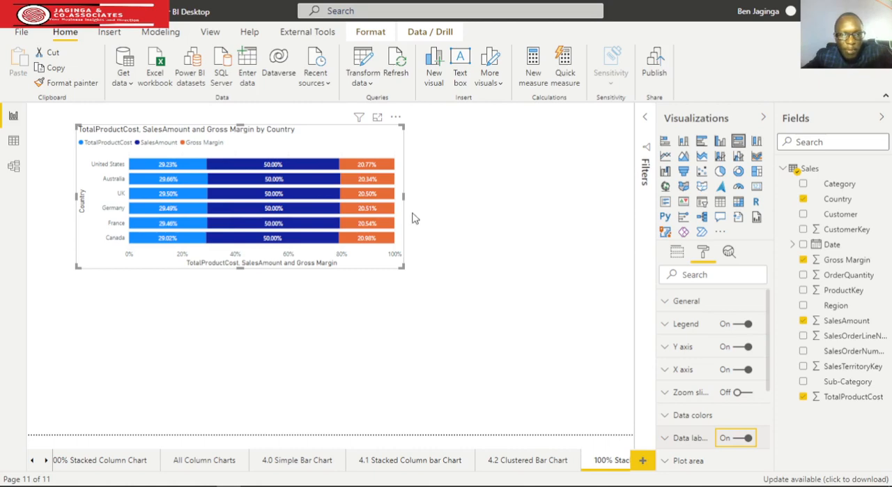
pyautogui.moveTo(403, 195); pyautogui.dragTo(432, 198)
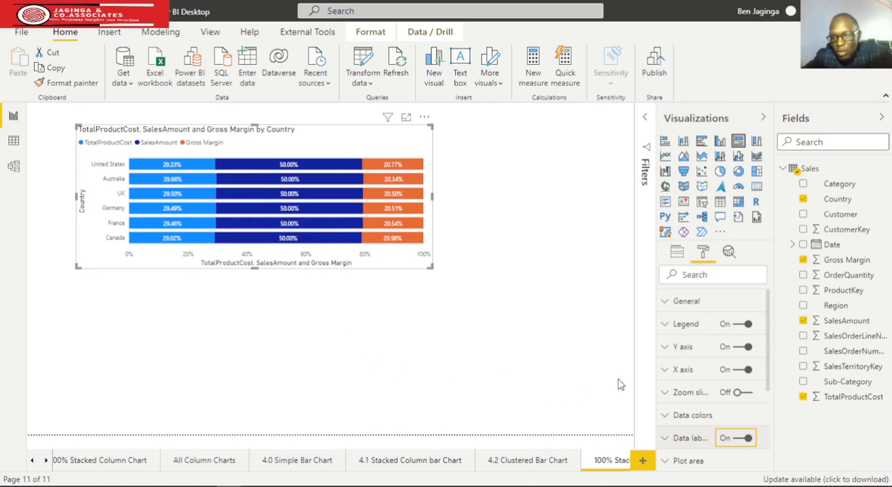
# Set the chart legend's position to Bottom Center
pyautogui.click(667, 334)
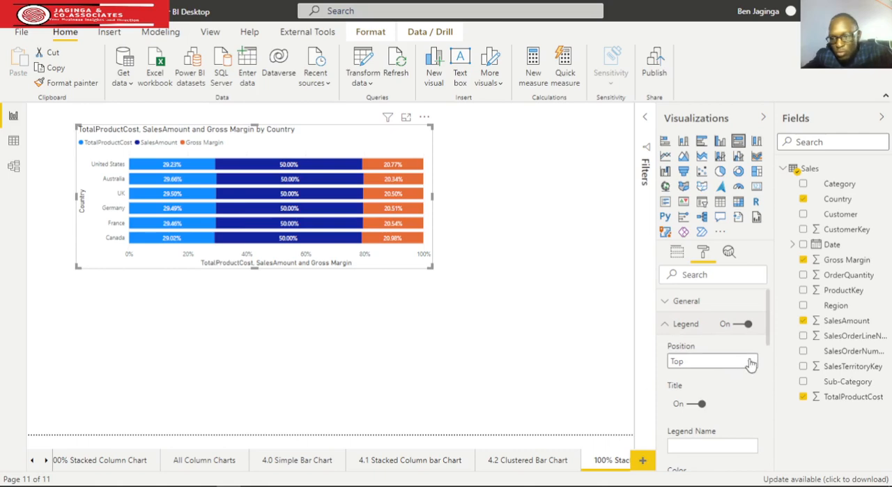
pyautogui.click(751, 361)
pyautogui.click(724, 446)
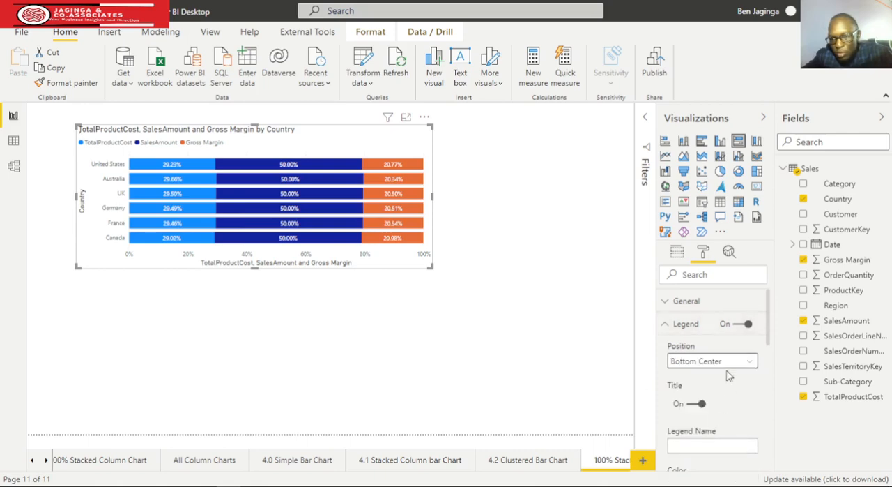
pyautogui.click(668, 326)
pyautogui.click(669, 307)
pyautogui.click(670, 310)
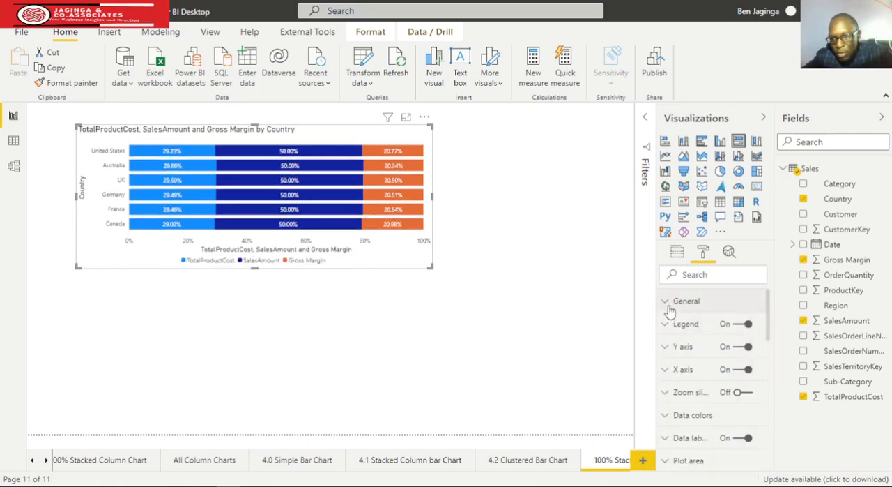
# Set the color of the Y axis labels to black
pyautogui.click(664, 348)
pyautogui.click(688, 427)
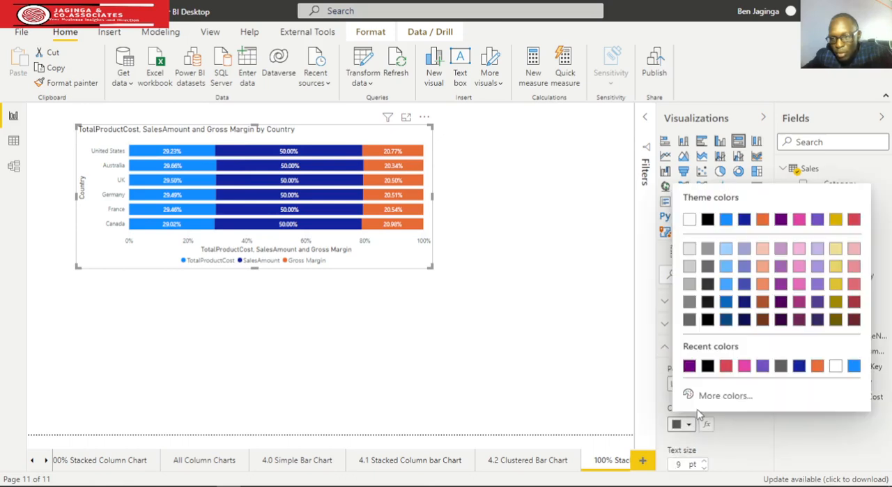
pyautogui.click(689, 365)
pyautogui.click(664, 349)
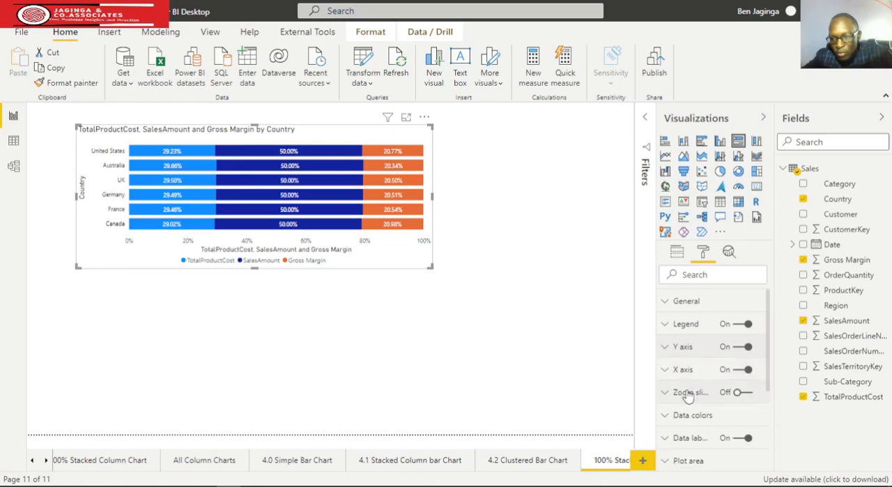
# Set the color of the X axis labels to black
pyautogui.click(665, 370)
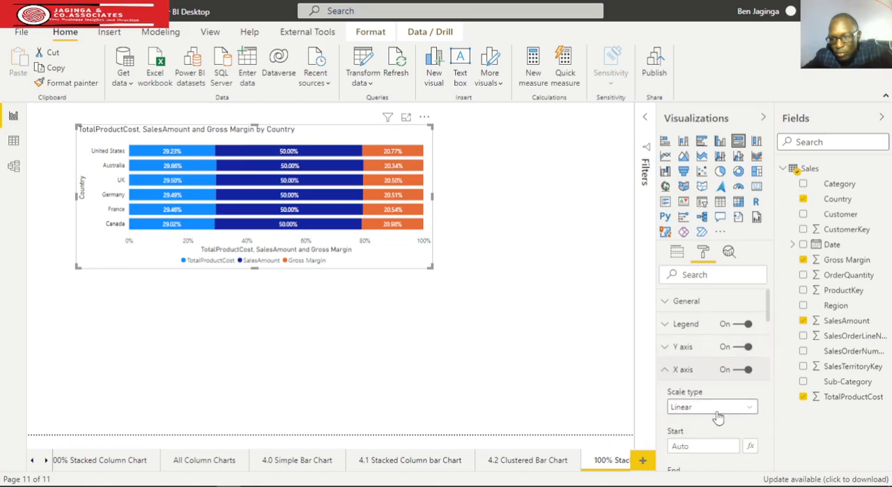
pyautogui.scroll(-3, 714, 418)
pyautogui.click(689, 444)
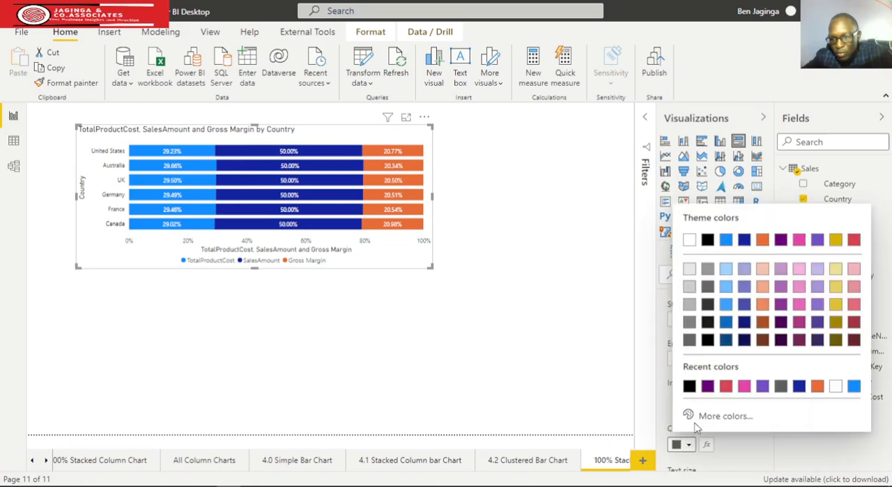
pyautogui.click(667, 361)
pyautogui.scroll(3, 666, 366)
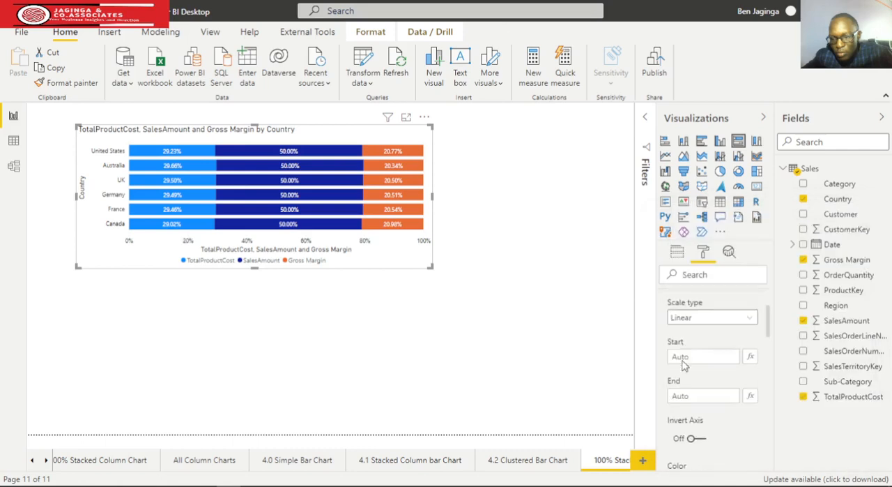
pyautogui.click(665, 370)
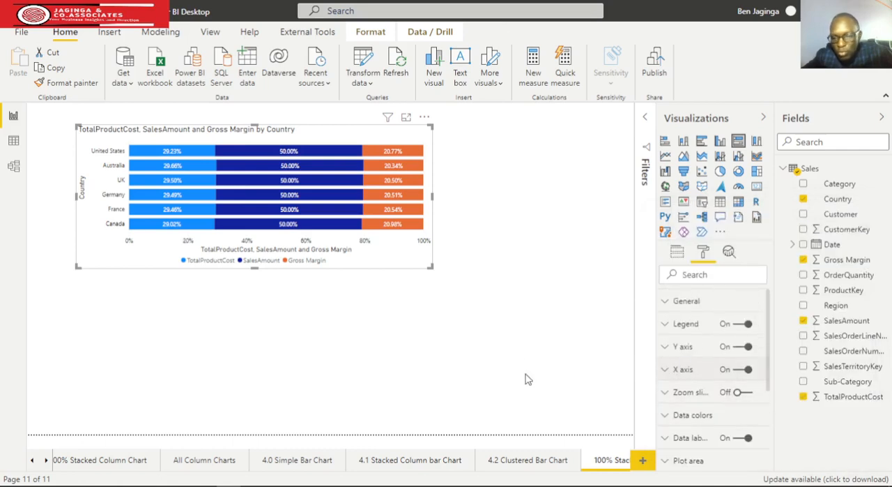
# Center-align the chart's title
pyautogui.scroll(-3, 744, 415)
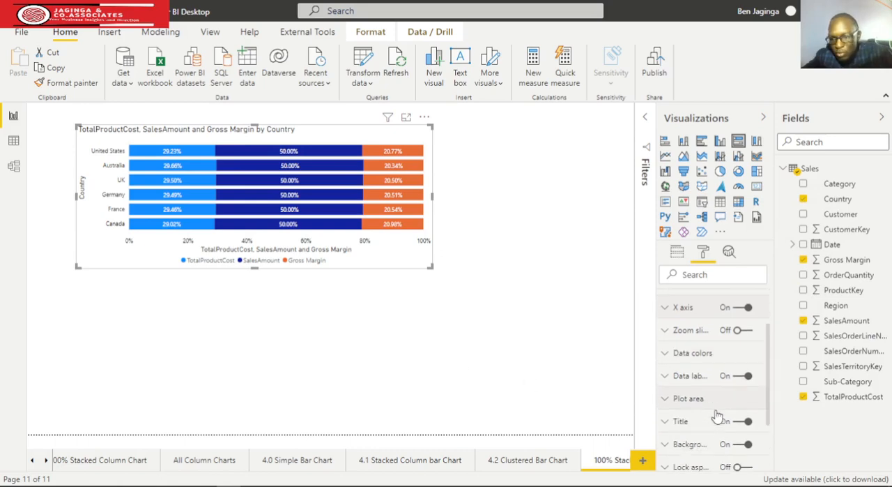
pyautogui.click(675, 420)
pyautogui.scroll(-3, 708, 435)
pyautogui.scroll(-3, 709, 435)
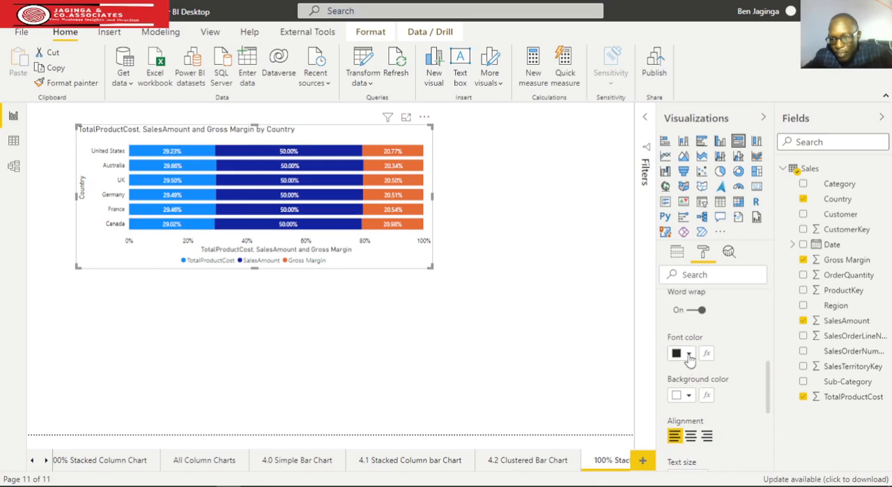
pyautogui.click(690, 436)
pyautogui.scroll(3, 683, 356)
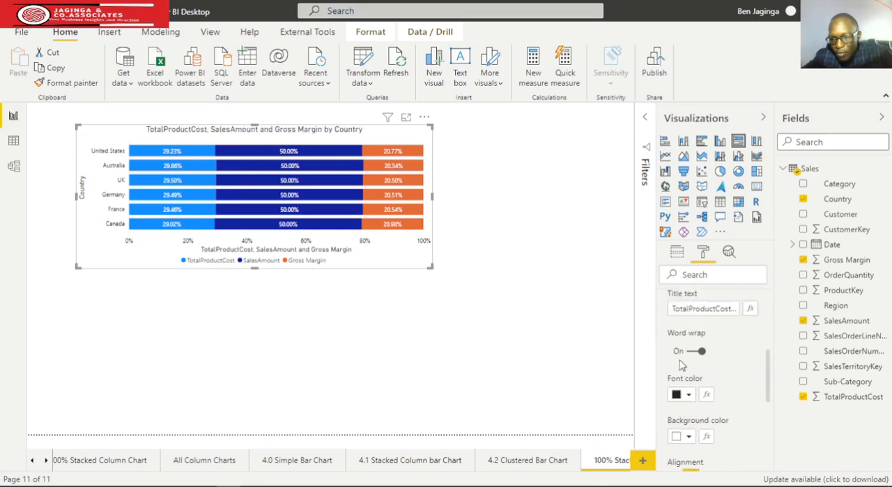
pyautogui.click(663, 364)
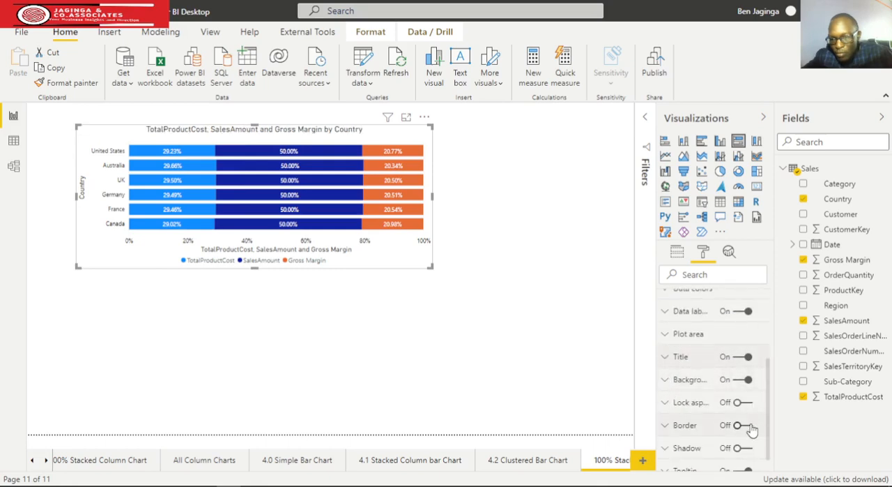
# Turn on the chart's border and round its corners with a radius of 21 px
pyautogui.scroll(-1, 749, 418)
pyautogui.click(743, 397)
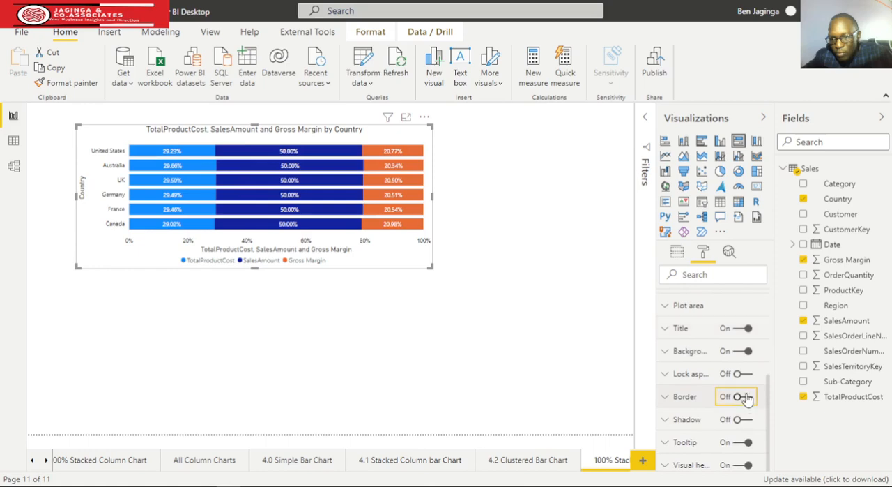
pyautogui.click(664, 396)
pyautogui.scroll(-1, 716, 441)
pyautogui.scroll(-2, 715, 441)
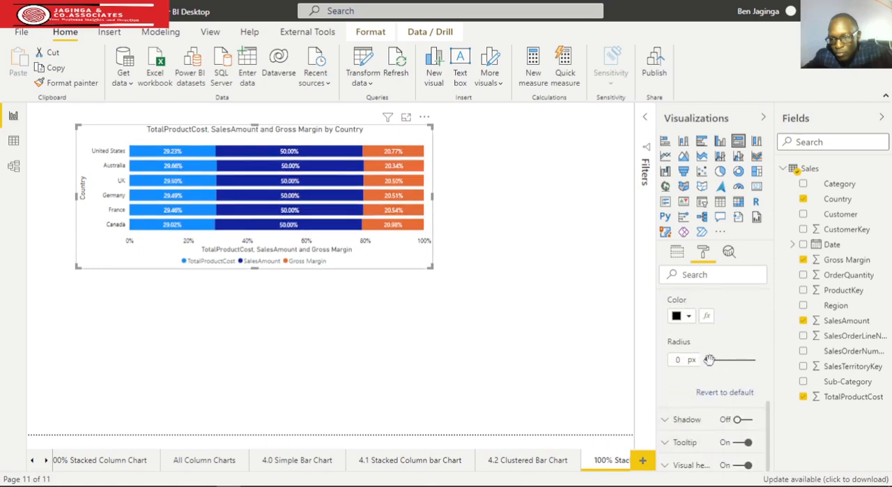
pyautogui.moveTo(709, 360); pyautogui.dragTo(741, 362)
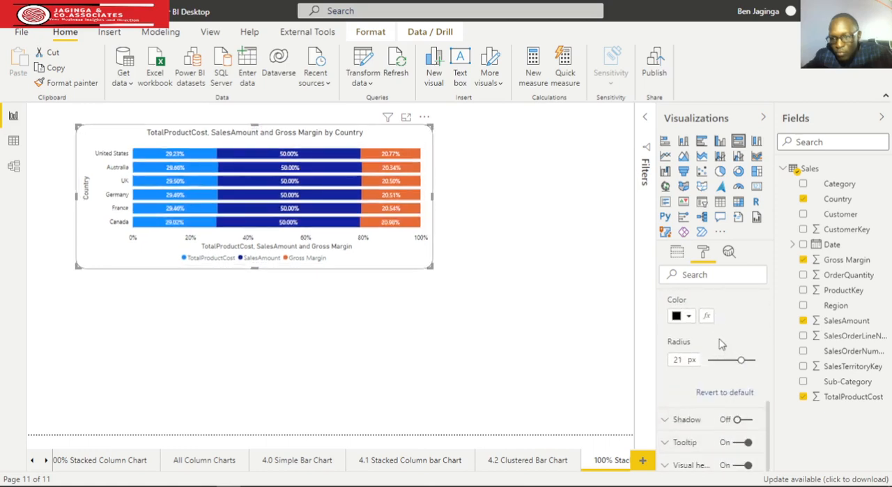
# Color the chart's border blue and deselect the chart
pyautogui.click(689, 316)
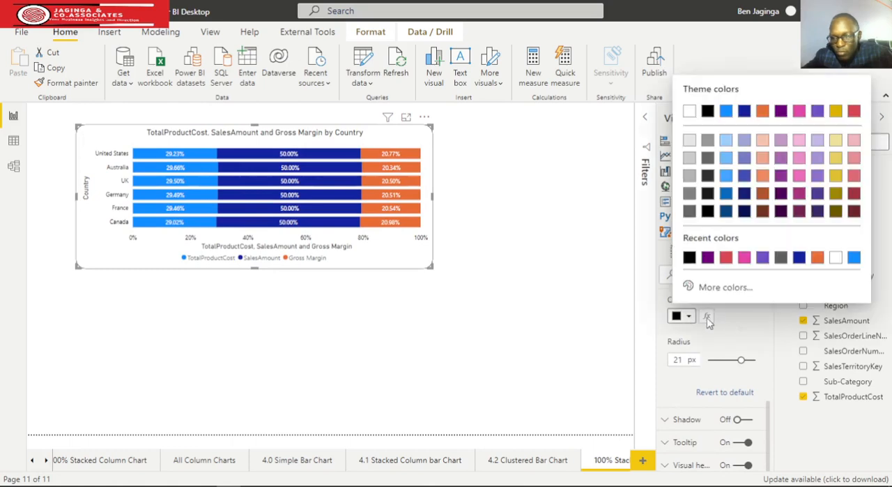
pyautogui.click(854, 259)
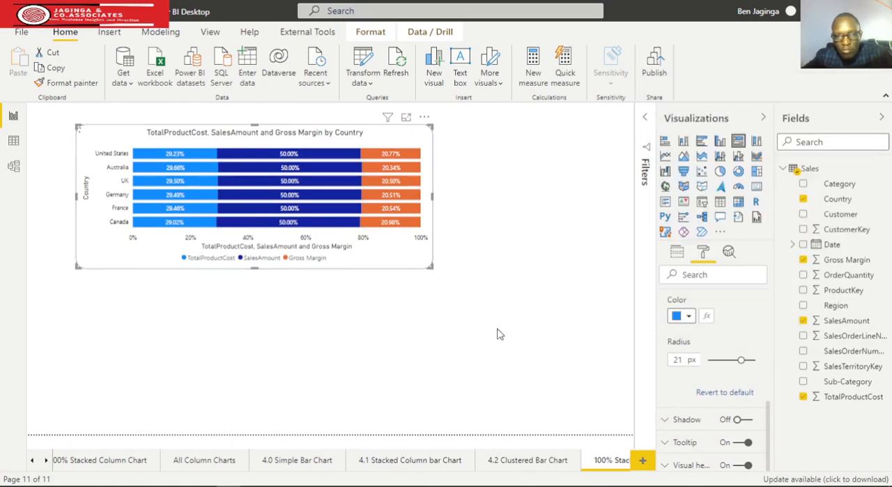
pyautogui.click(188, 295)
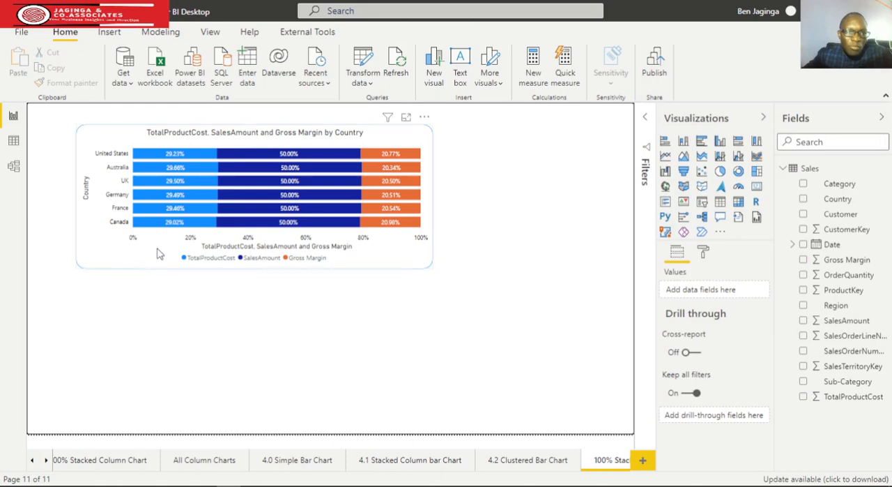
# Move the 100% stacked bar chart into the upper-left corner of the report page
pyautogui.moveTo(135, 193); pyautogui.dragTo(95, 193)
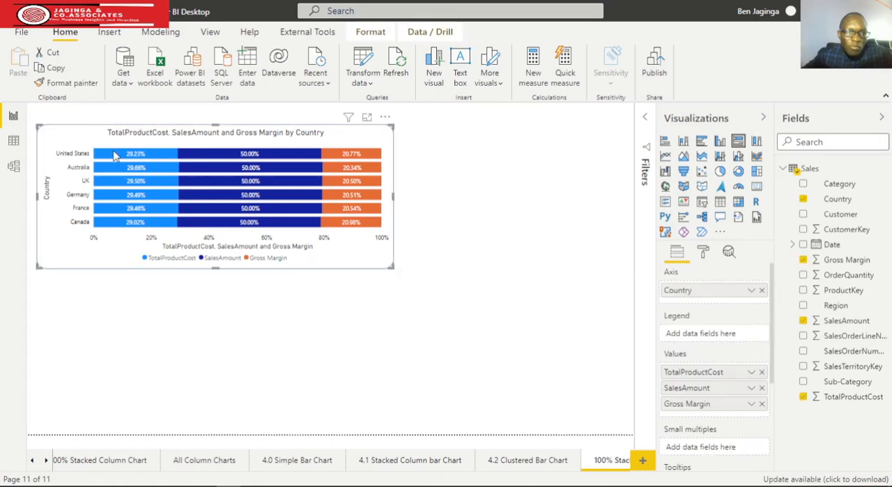
pyautogui.moveTo(200, 137); pyautogui.dragTo(202, 127)
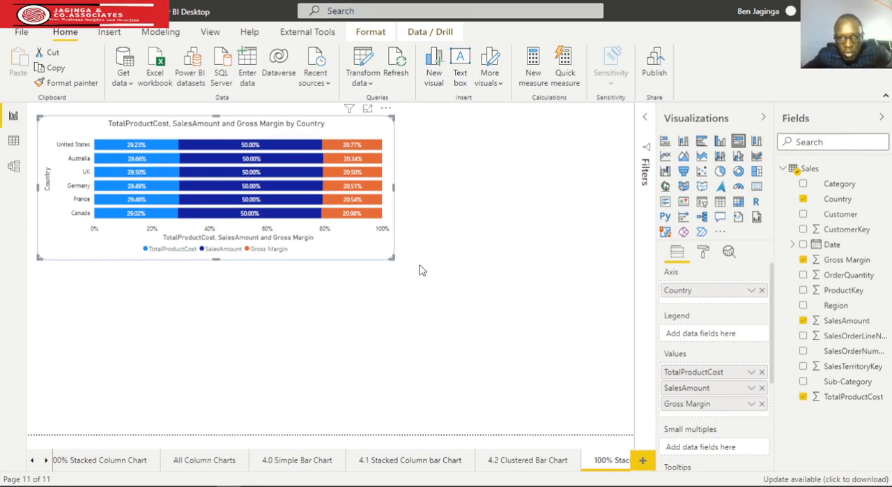
# Add a second 100% stacked bar chart below the first, with Date as its axis reduced to the Year level only
pyautogui.click(739, 142)
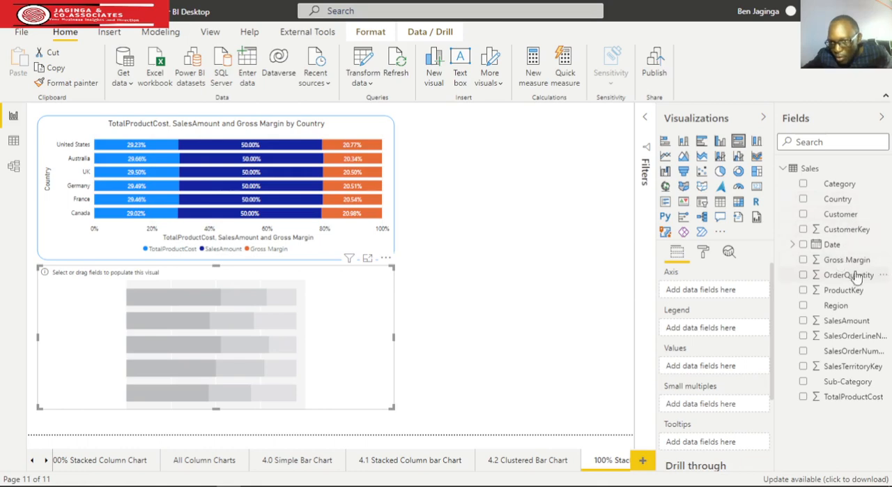
pyautogui.moveTo(816, 272); pyautogui.dragTo(729, 301)
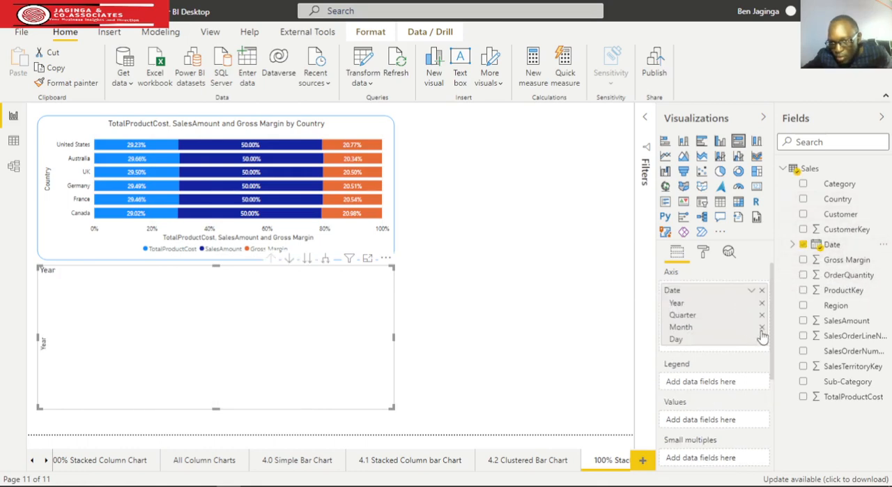
pyautogui.click(762, 338)
pyautogui.click(762, 326)
pyautogui.click(762, 315)
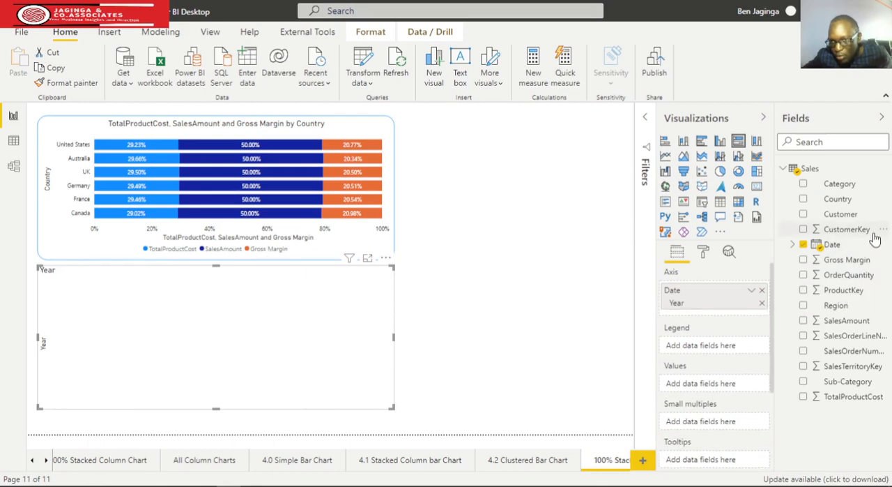
# Use Country as the new chart's legend and SalesAmount as its values, with data labels turned on
pyautogui.moveTo(830, 200); pyautogui.dragTo(714, 347)
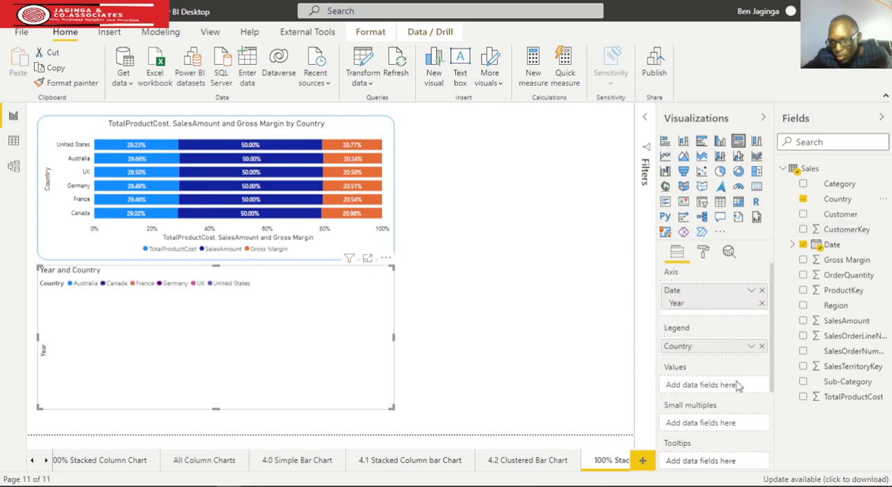
pyautogui.moveTo(849, 325); pyautogui.dragTo(697, 391)
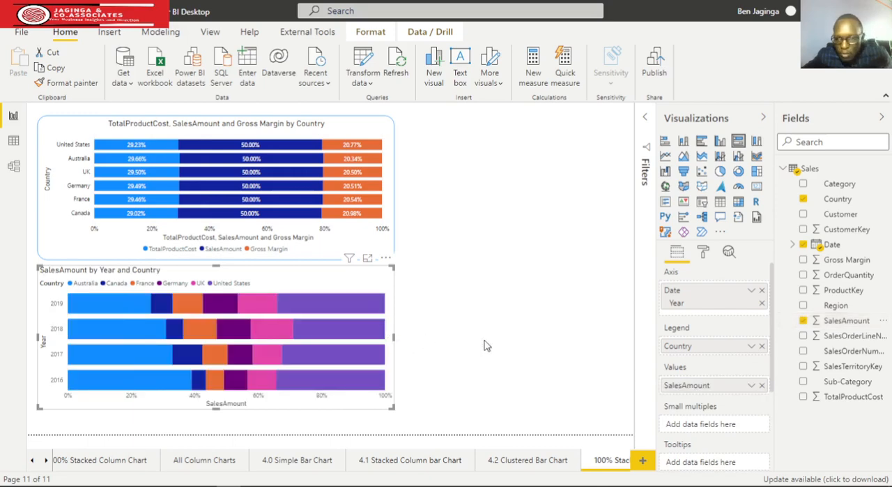
pyautogui.click(702, 254)
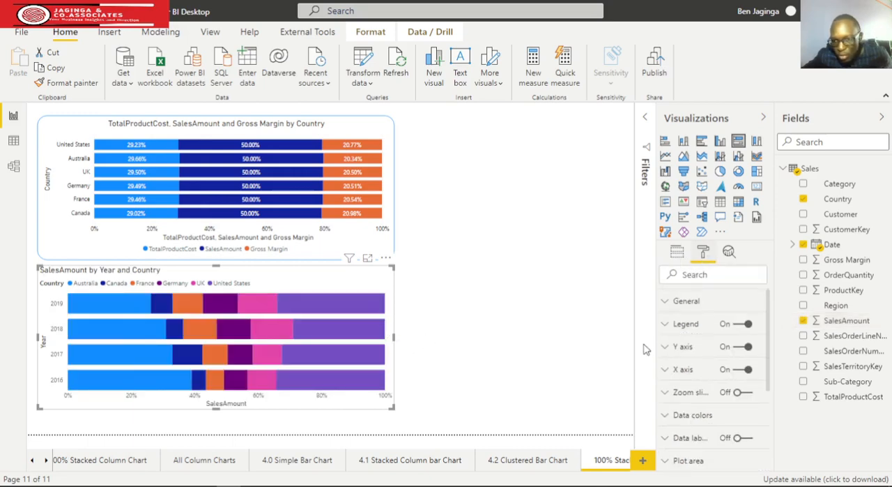
pyautogui.click(725, 437)
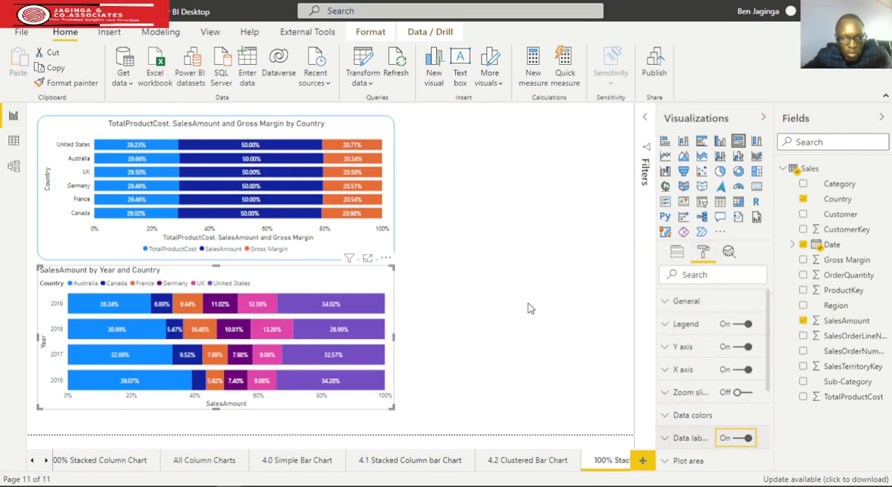
# Copy the upper chart's formatting onto the SalesAmount by Year and Country chart with Format Painter, and deselect it
pyautogui.click(362, 145)
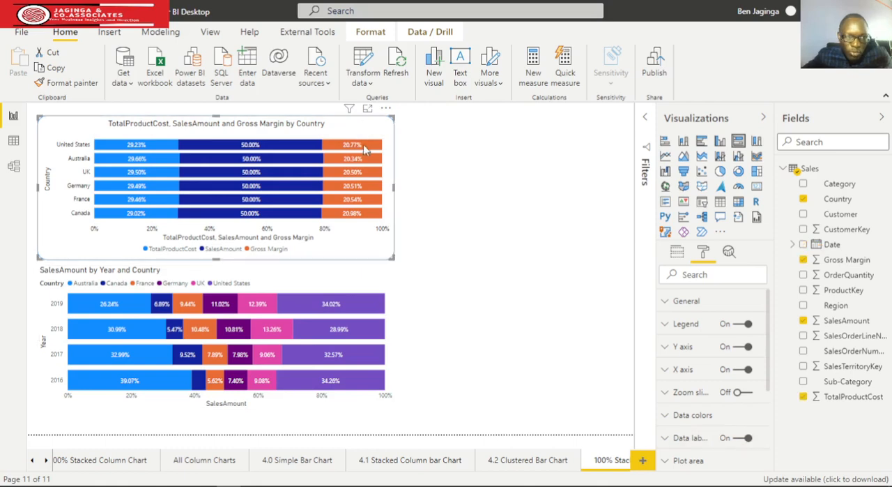
pyautogui.click(61, 96)
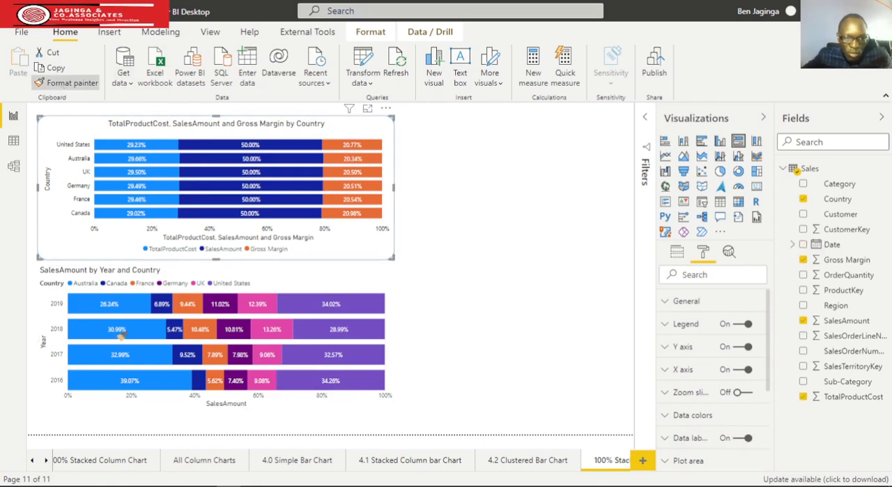
pyautogui.click(331, 404)
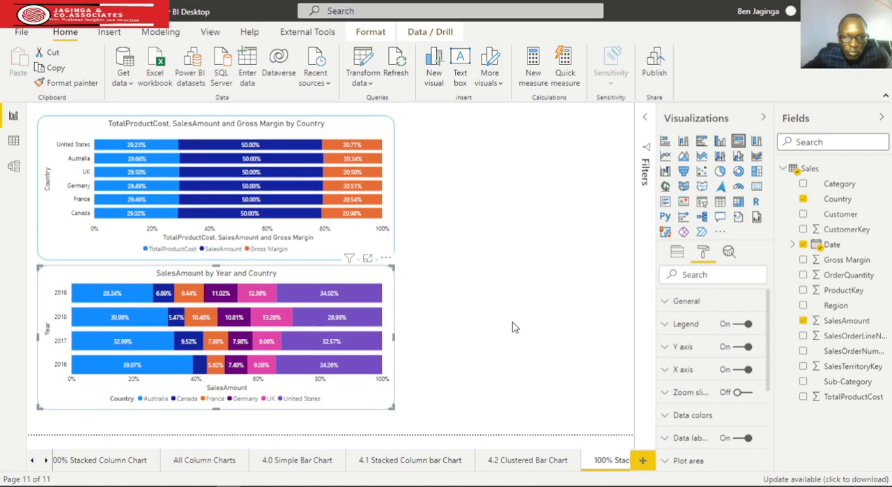
pyautogui.click(455, 325)
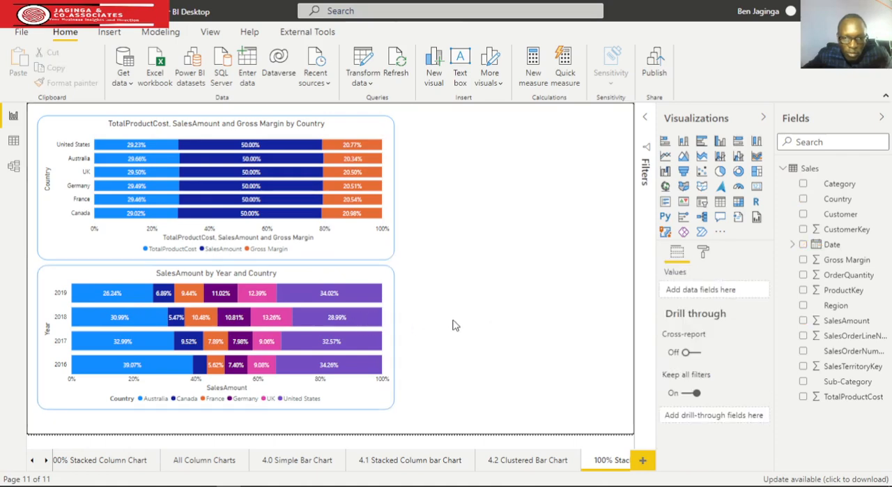
# Widen both bar charts toward the right to an equal width of about four fifths of the page, and deselect them
pyautogui.click(396, 343)
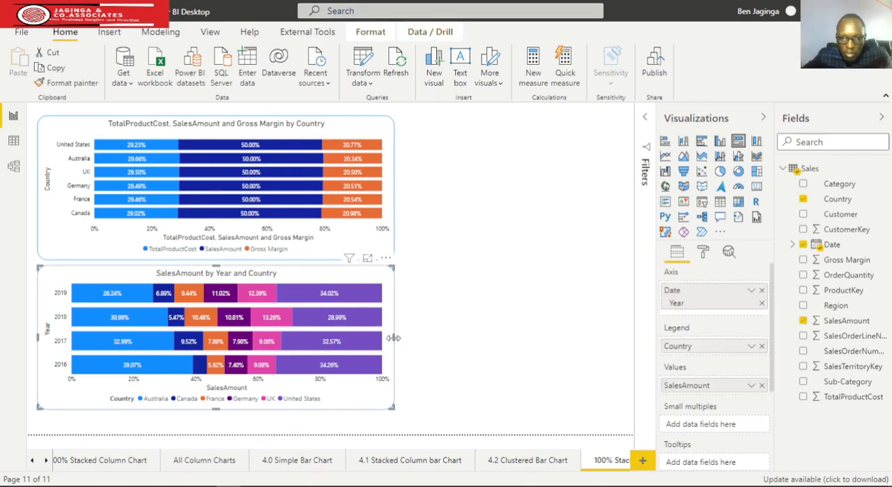
pyautogui.moveTo(394, 343); pyautogui.dragTo(451, 343)
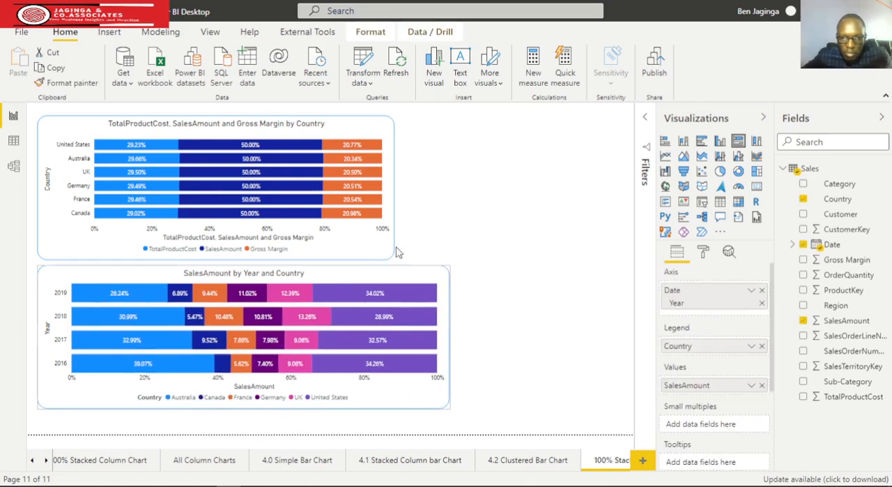
pyautogui.click(389, 202)
pyautogui.moveTo(393, 187); pyautogui.dragTo(451, 204)
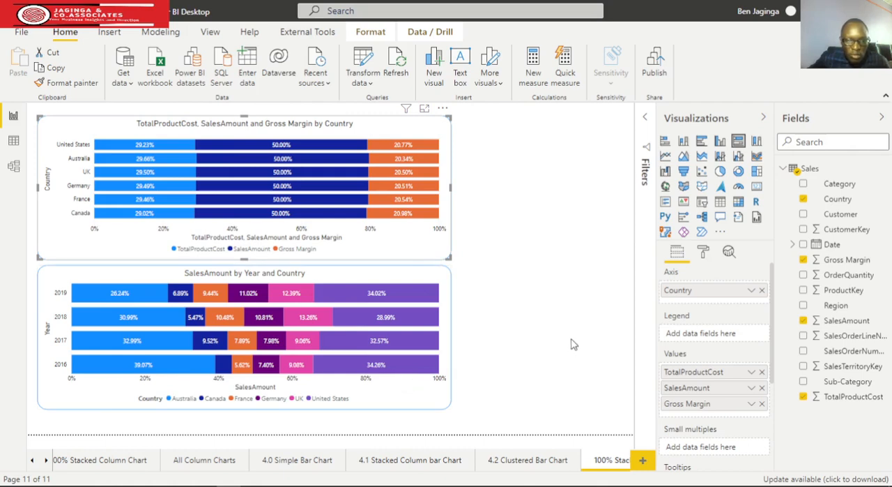
pyautogui.click(451, 335)
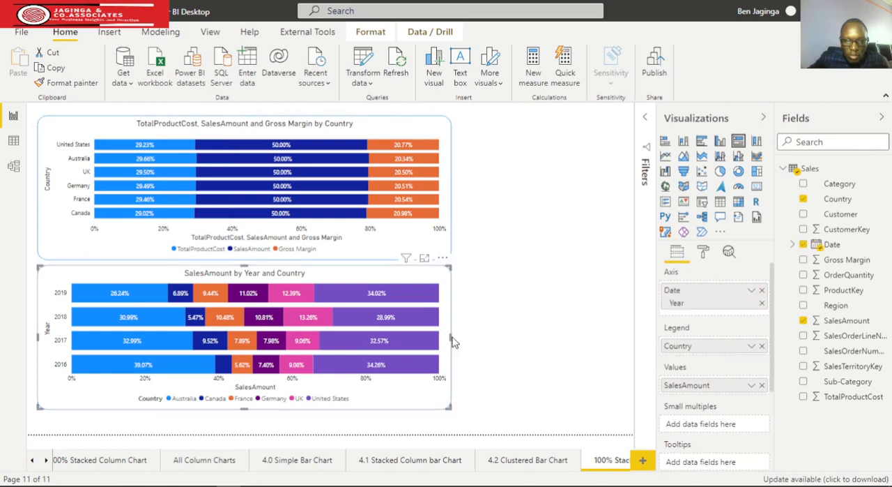
pyautogui.moveTo(451, 336); pyautogui.dragTo(543, 333)
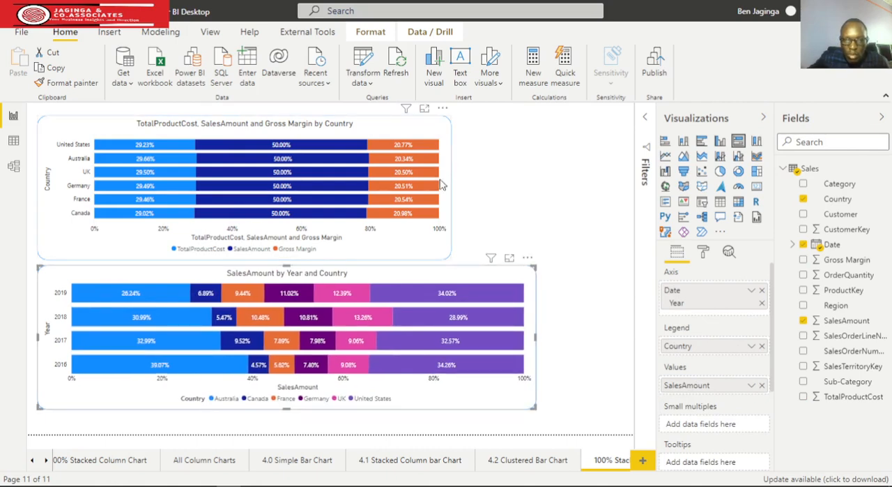
pyautogui.click(440, 185)
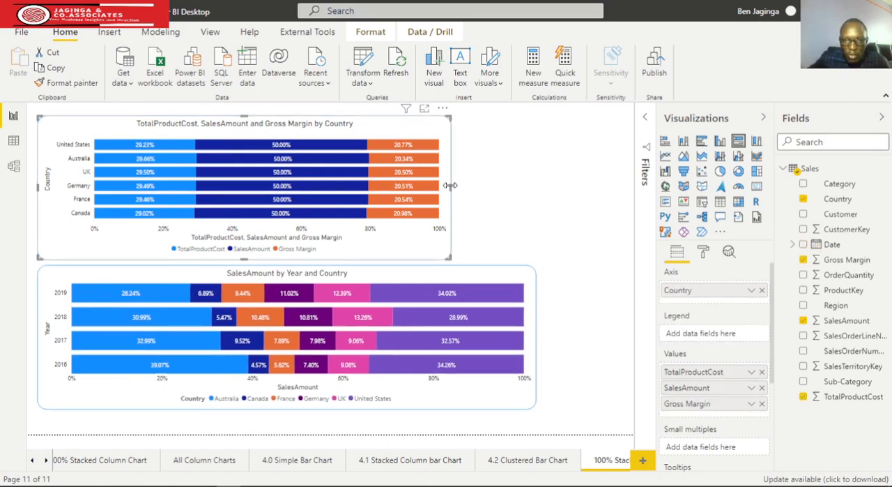
pyautogui.moveTo(450, 189); pyautogui.dragTo(537, 189)
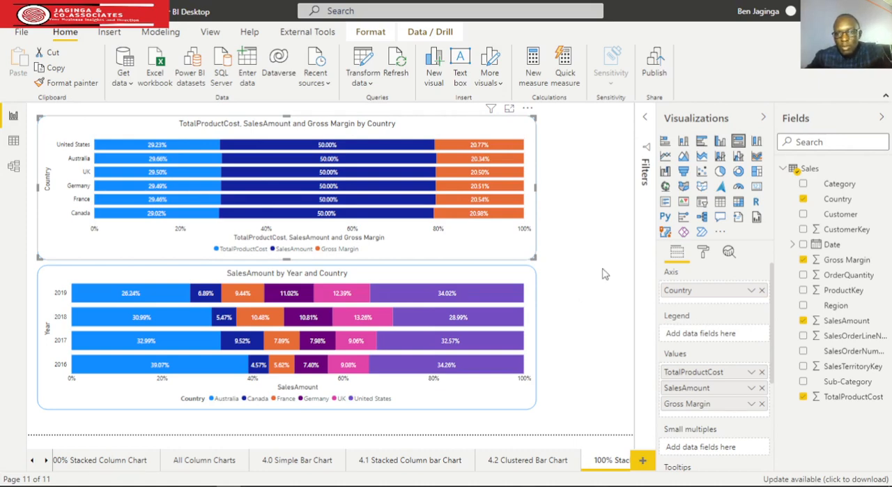
pyautogui.click(585, 223)
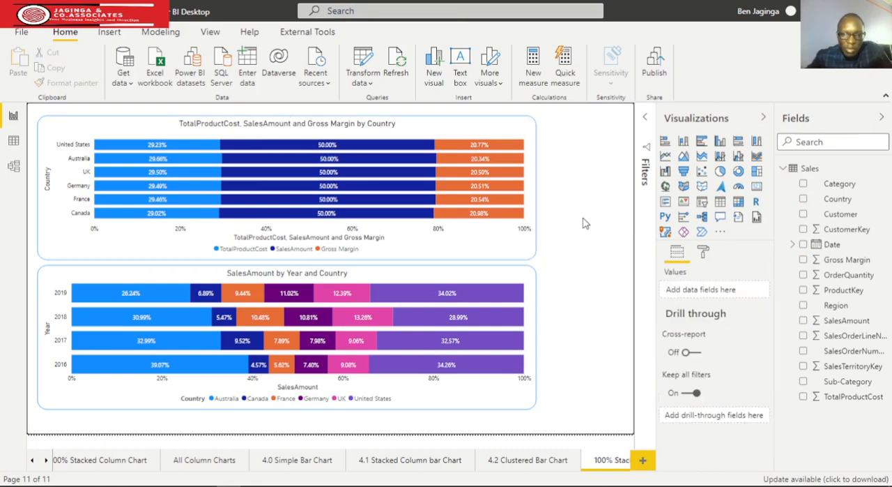